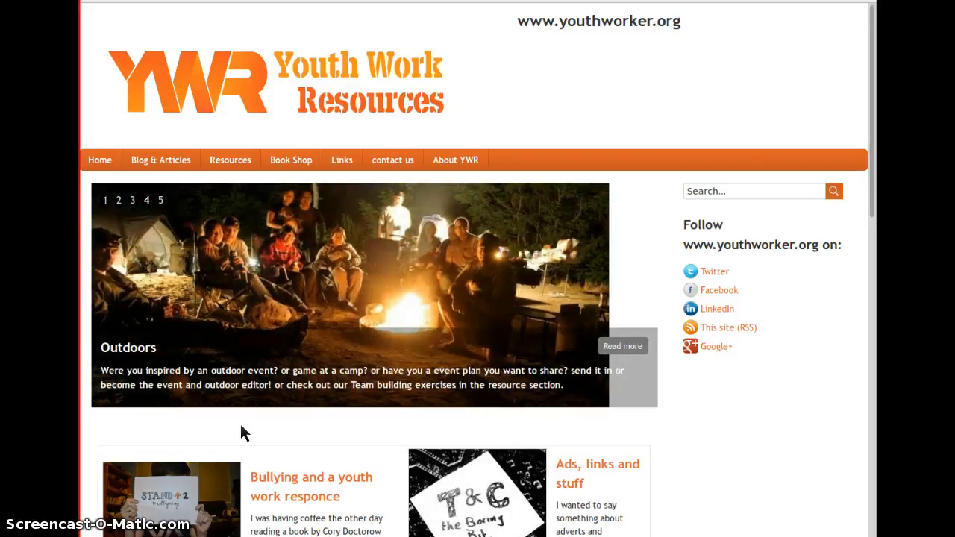
# - Switch to Trello and look over all personal and organization boards on the boards overview
pyautogui.click(237, 428)
pyautogui.click(404, 1)
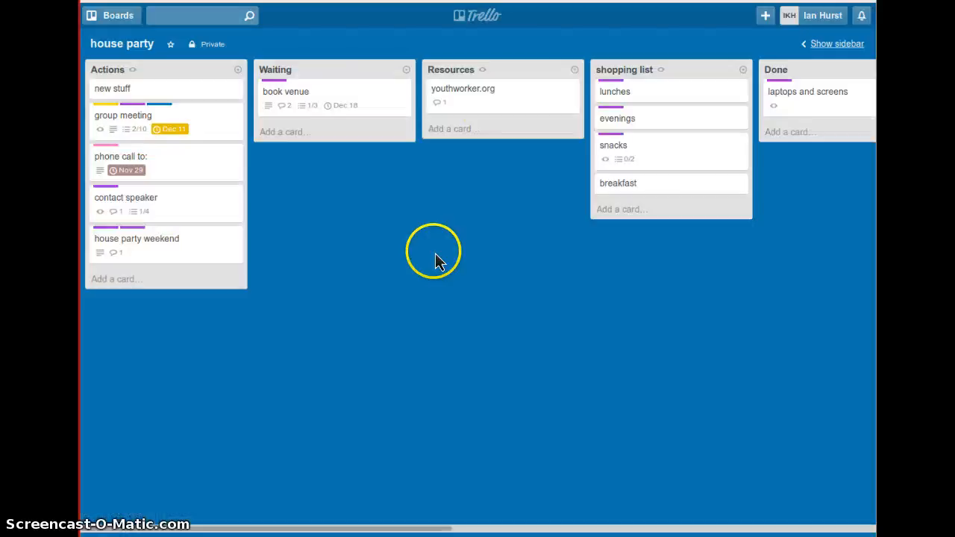
pyautogui.click(485, 25)
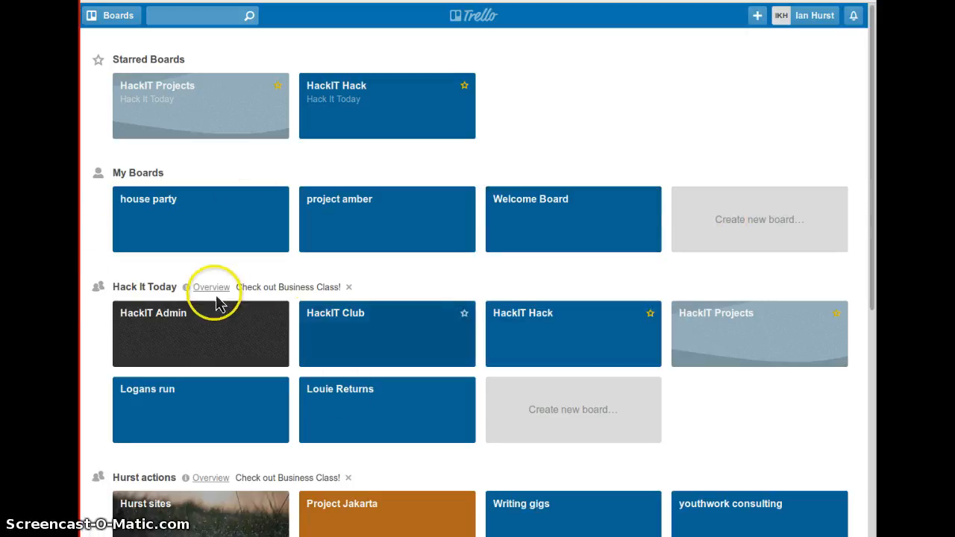
pyautogui.scroll(-1, 220, 316)
pyautogui.scroll(-3, 221, 316)
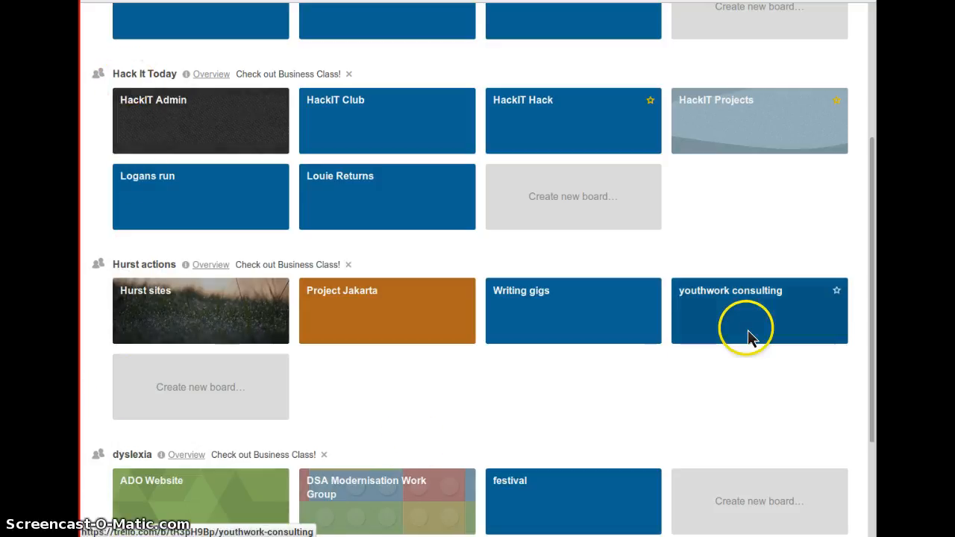
pyautogui.scroll(3, 746, 335)
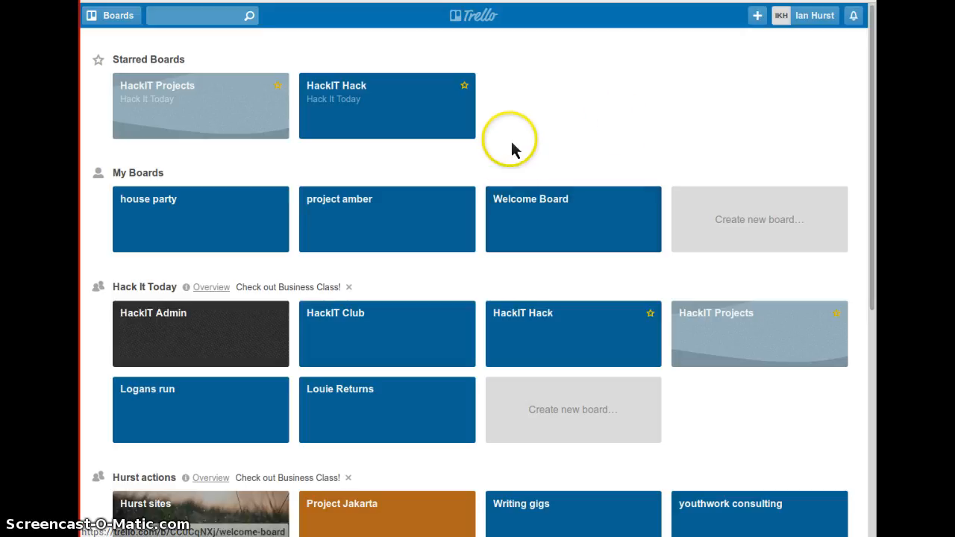
# - Open the Welcome Board and look over its example cards
pyautogui.click(541, 205)
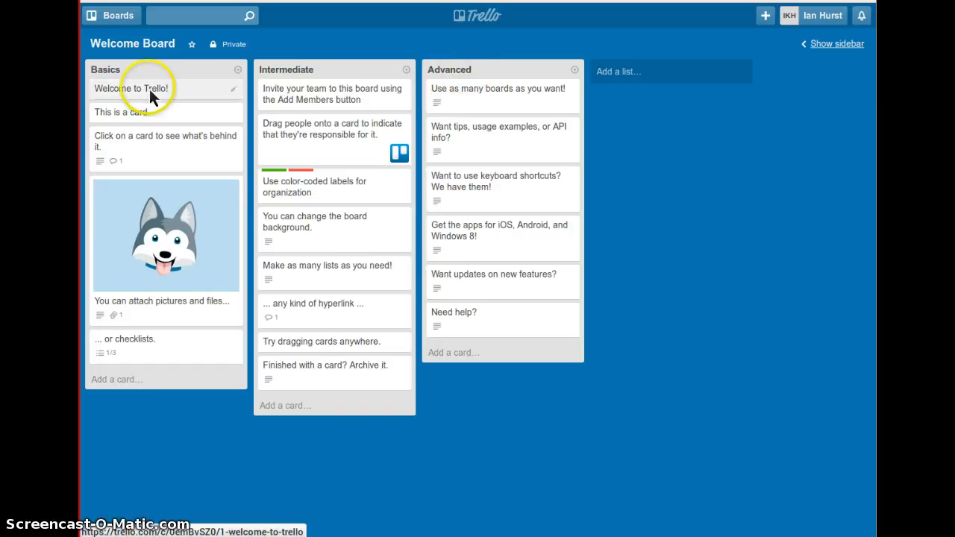
pyautogui.click(157, 286)
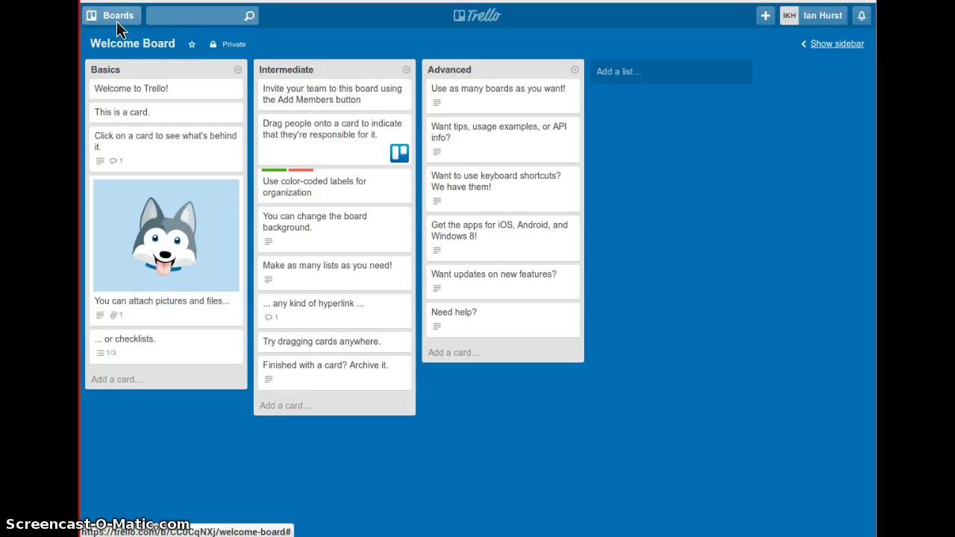
pyautogui.click(473, 21)
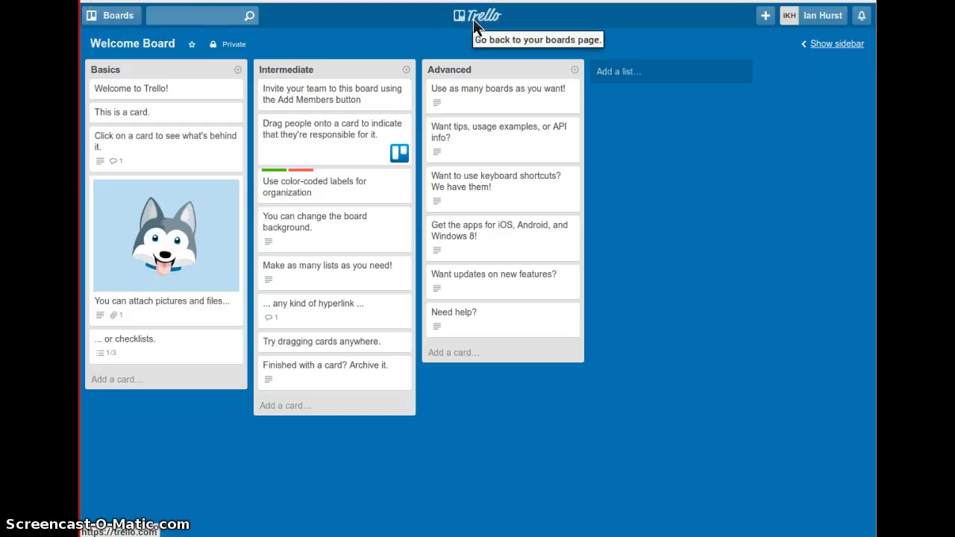
# - View the quick list of boards and the options for adding a new board or organization, closing both
pyautogui.click(124, 31)
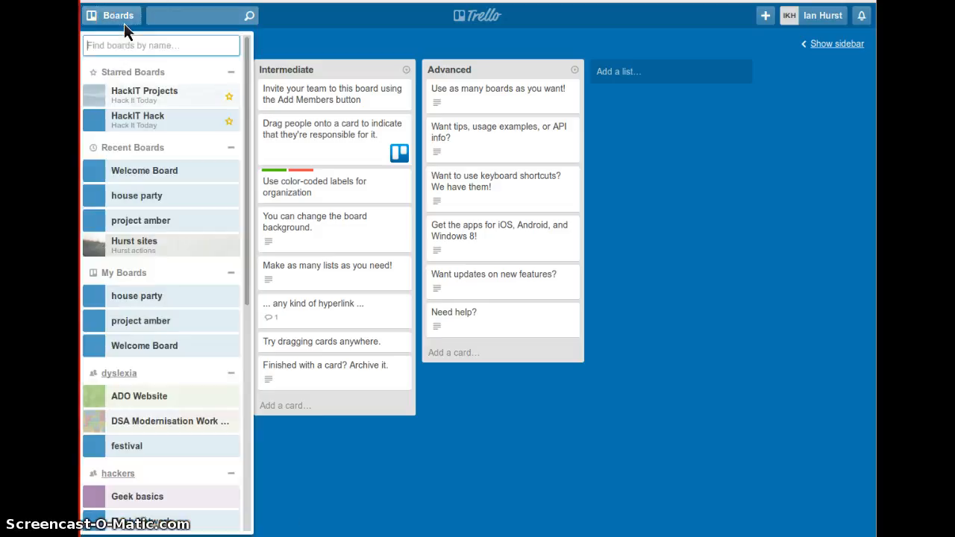
pyautogui.click(125, 24)
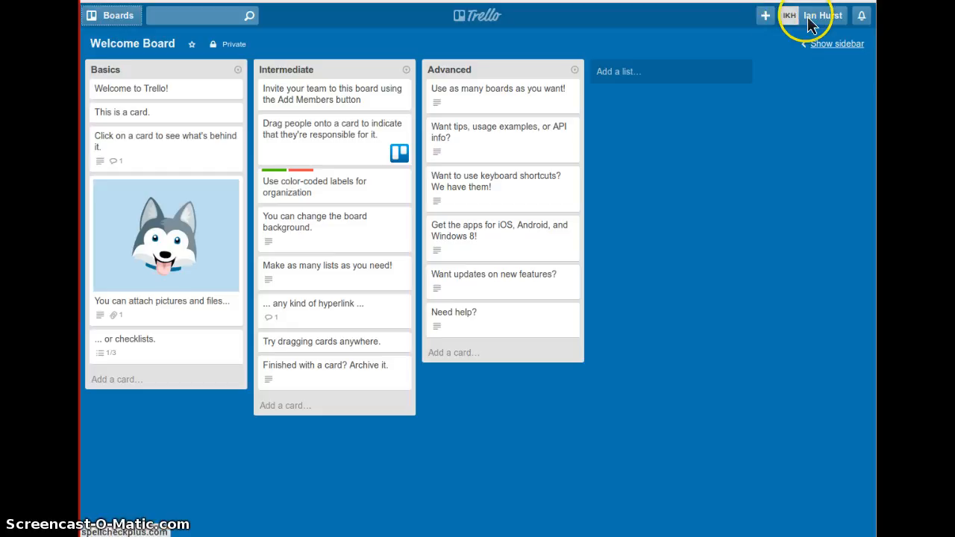
pyautogui.click(767, 17)
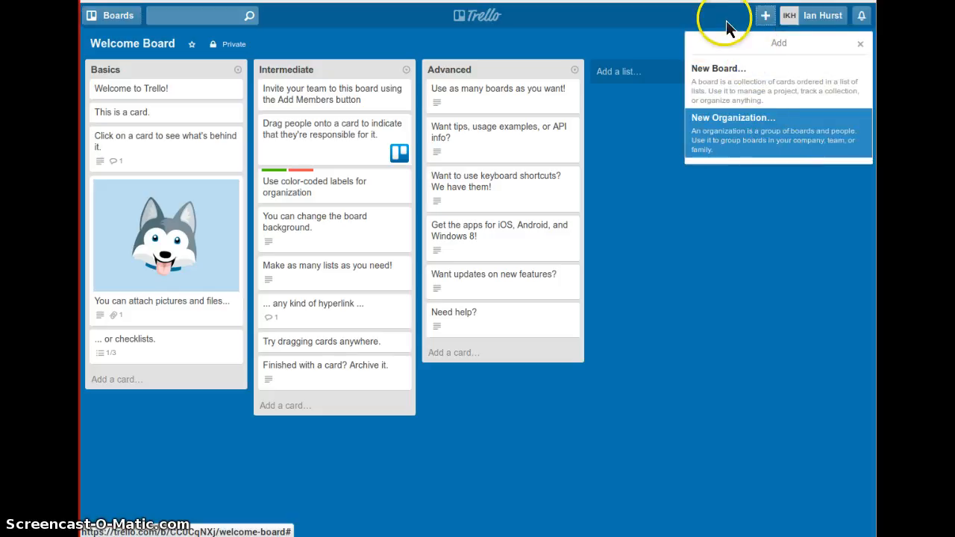
pyautogui.click(671, 24)
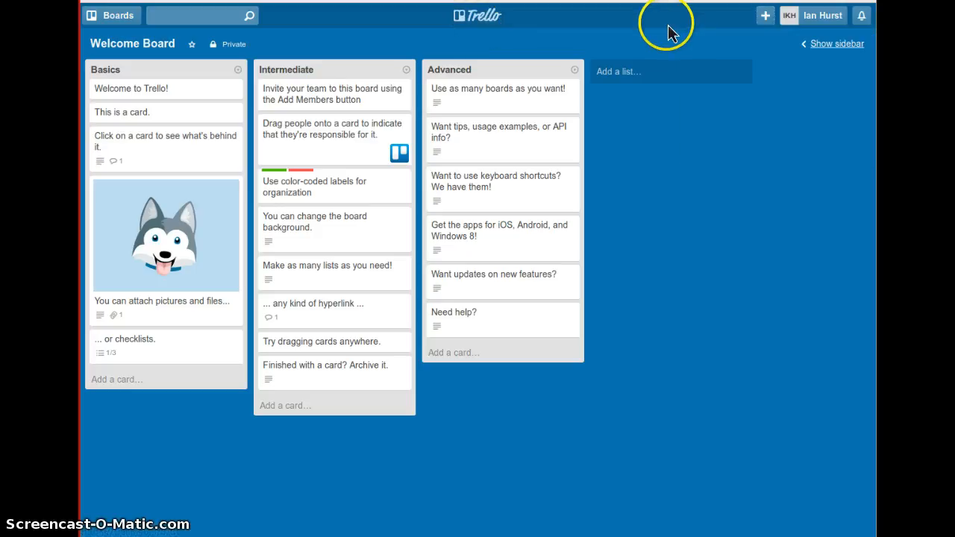
# - Open the project amber board and look through its lists, leaving the Action list's title as it is
pyautogui.click(477, 16)
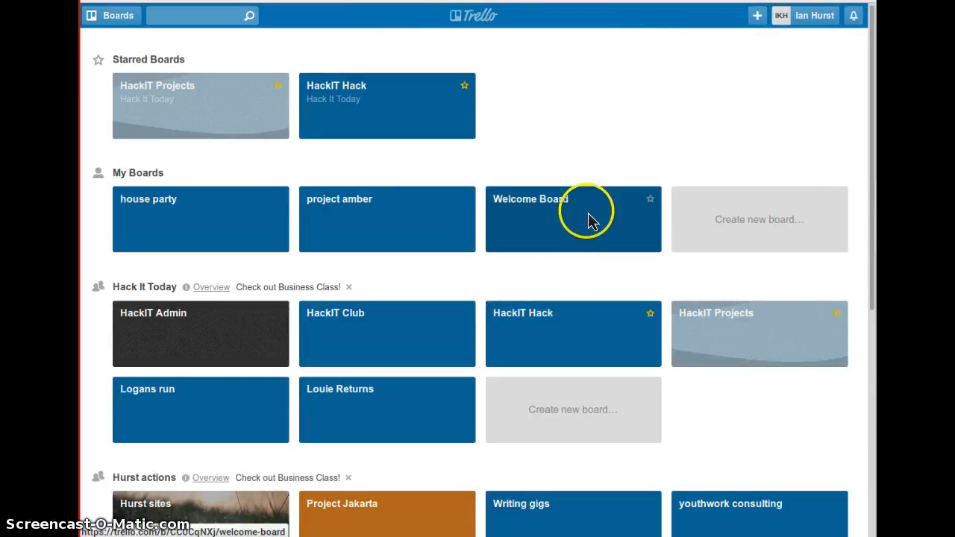
pyautogui.click(400, 210)
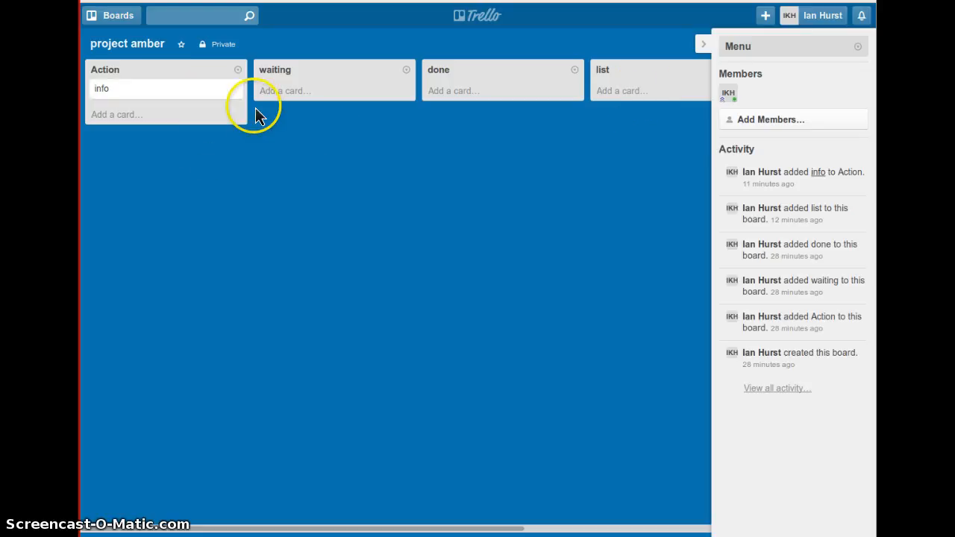
pyautogui.click(581, 533)
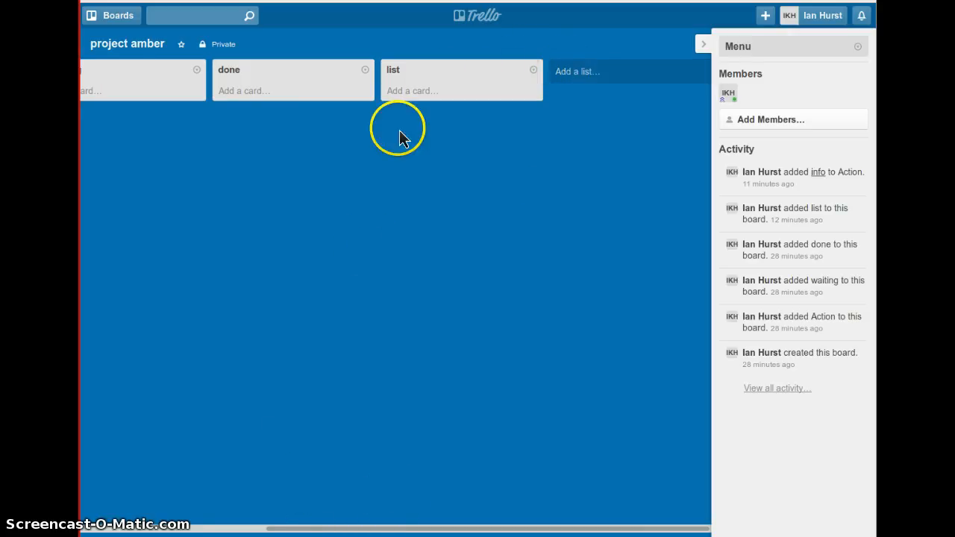
pyautogui.click(214, 530)
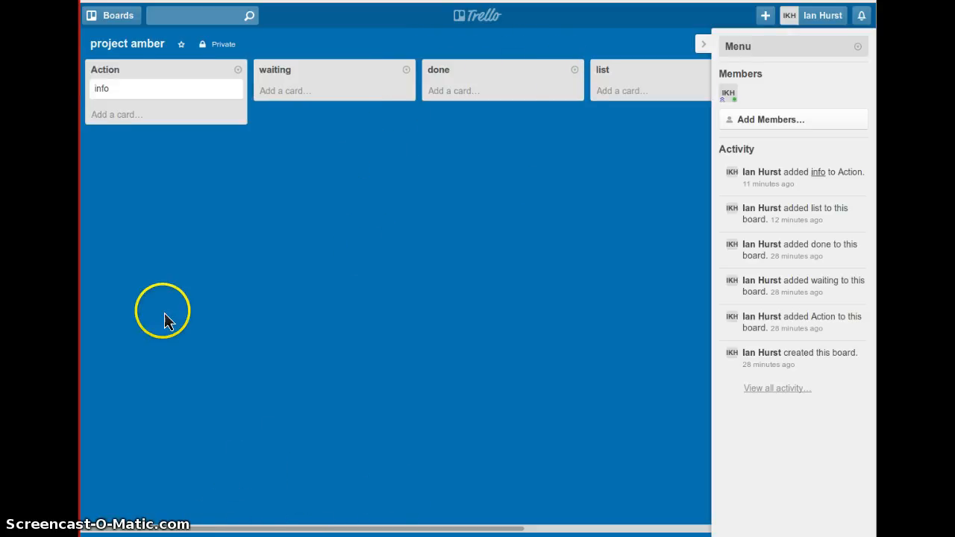
pyautogui.click(112, 70)
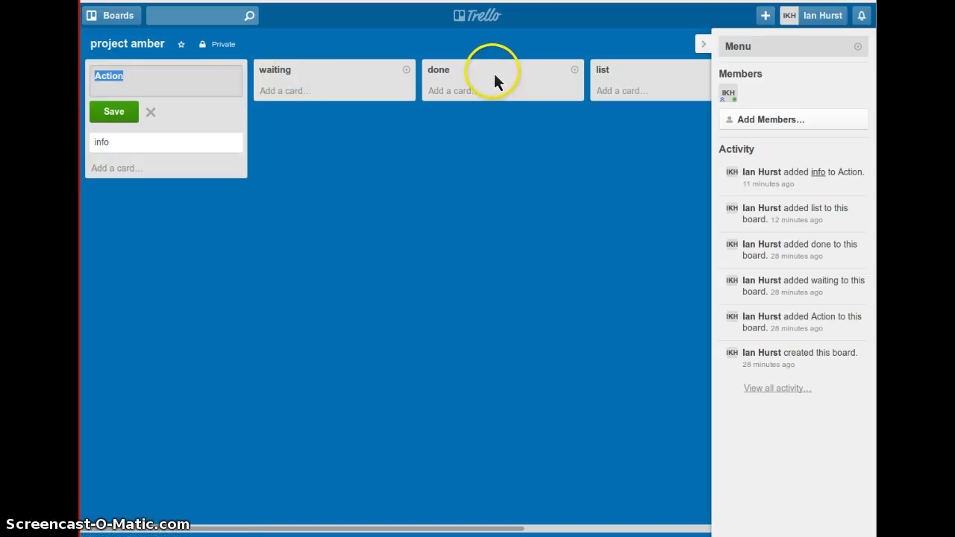
pyautogui.click(390, 233)
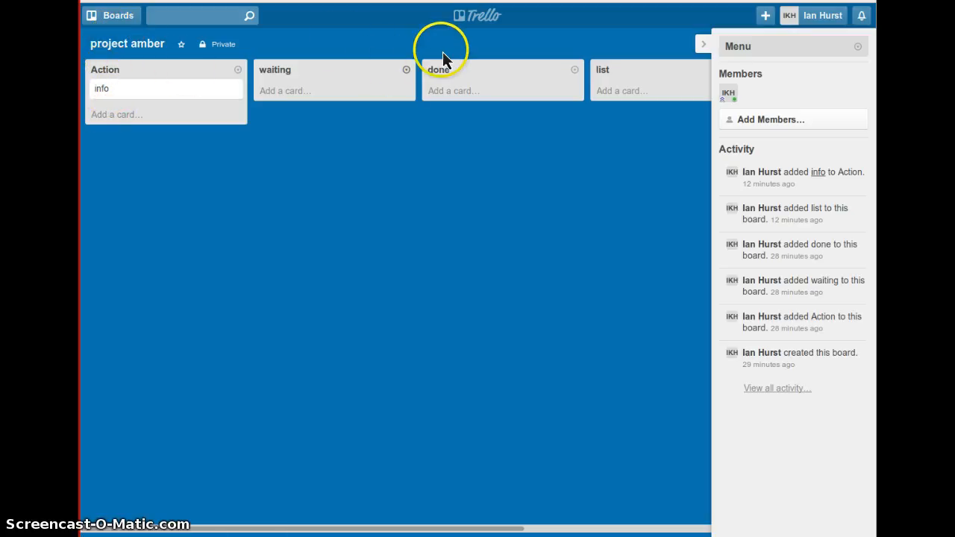
# - Open the house party board and look through all its lists, leaving the Actions list's title as it is
pyautogui.press('b')
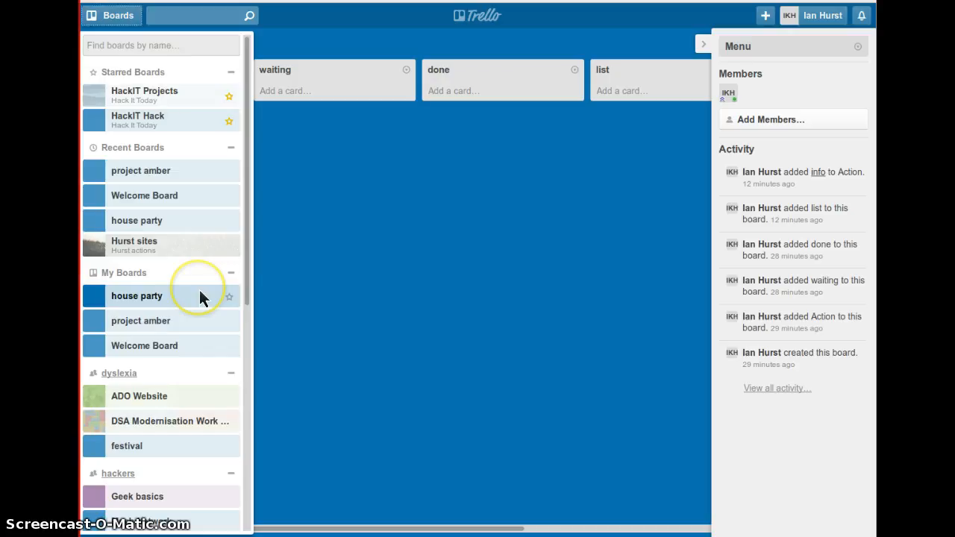
pyautogui.click(160, 302)
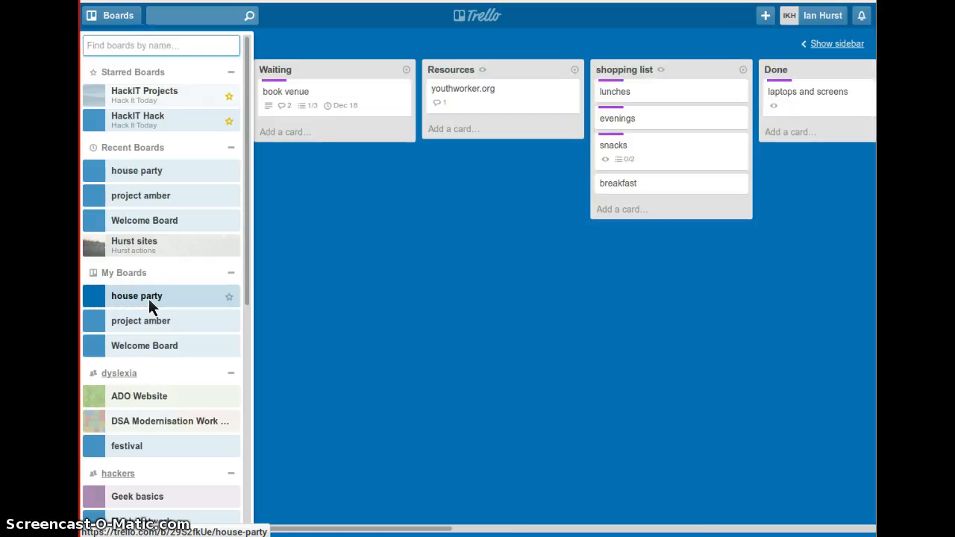
pyautogui.click(358, 304)
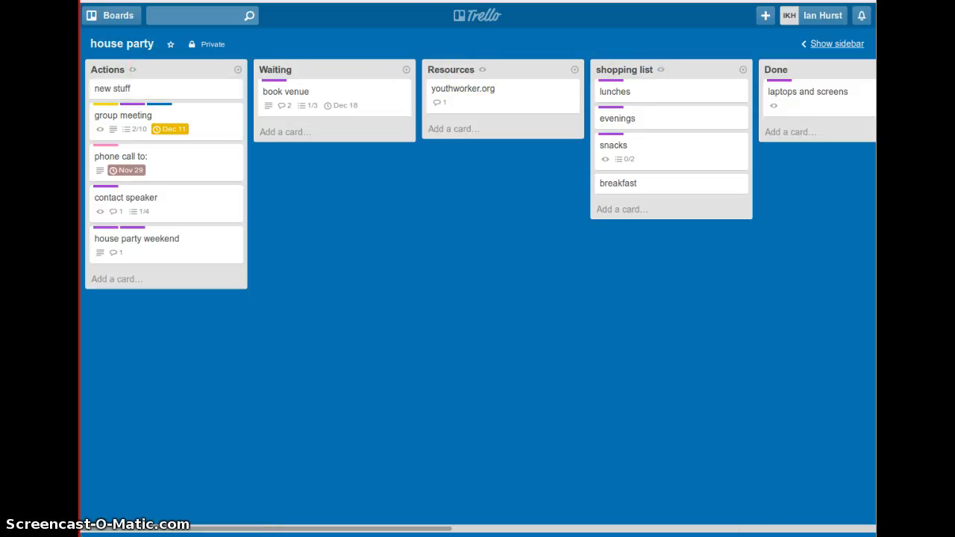
pyautogui.click(830, 530)
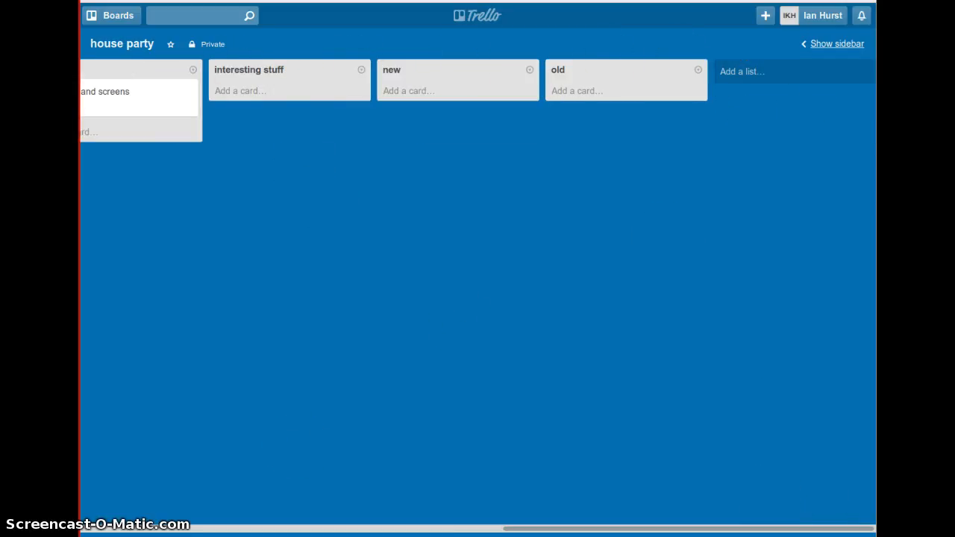
pyautogui.click(121, 529)
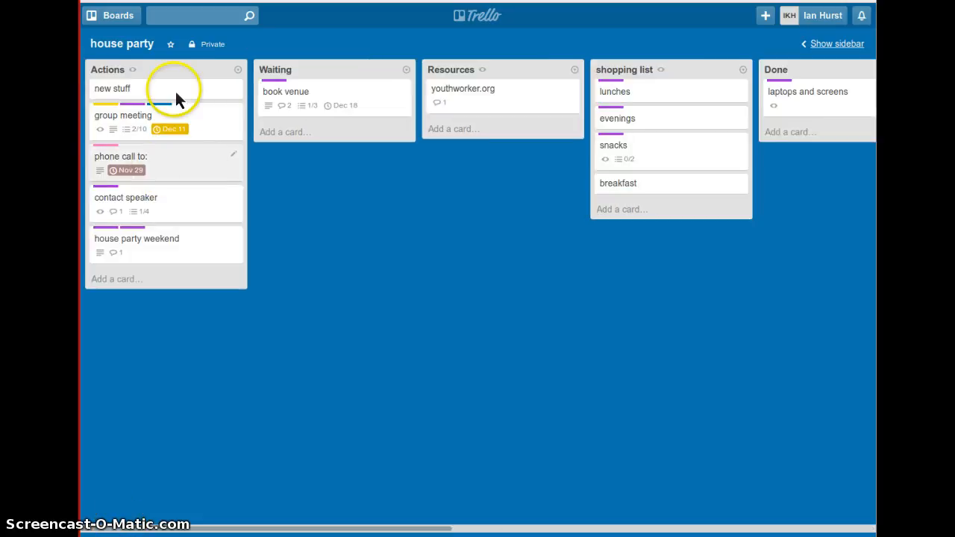
pyautogui.click(107, 75)
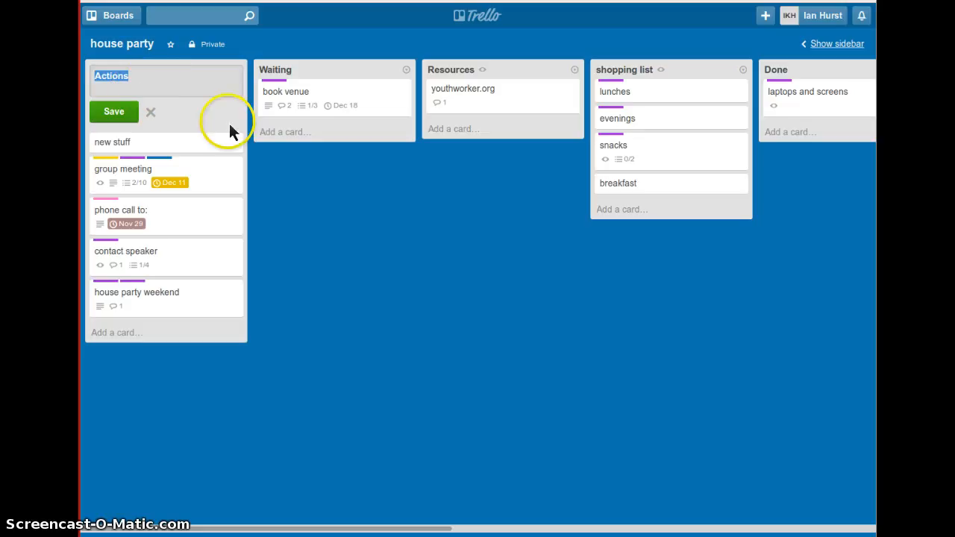
pyautogui.click(258, 145)
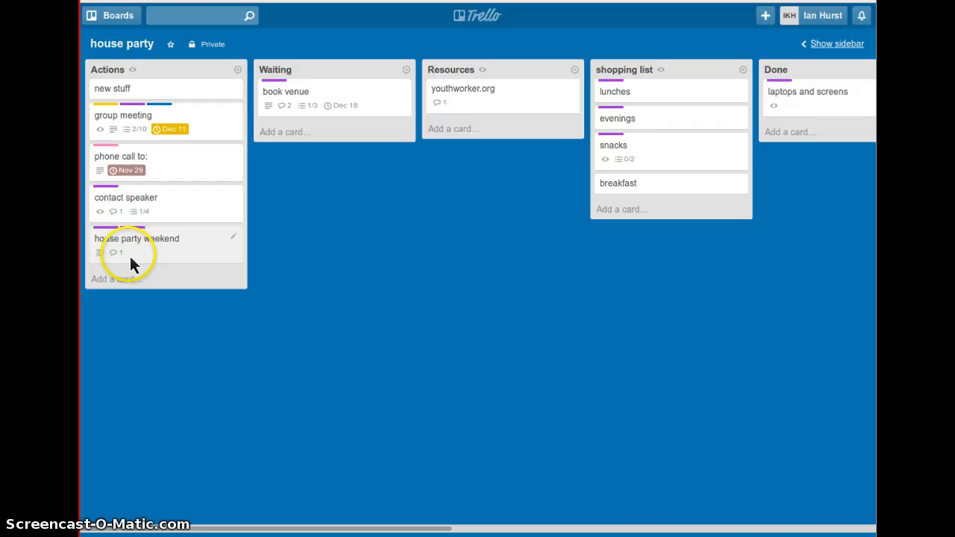
# - Examine the group meeting card's details and the labels available for it, and close the card
pyautogui.click(123, 119)
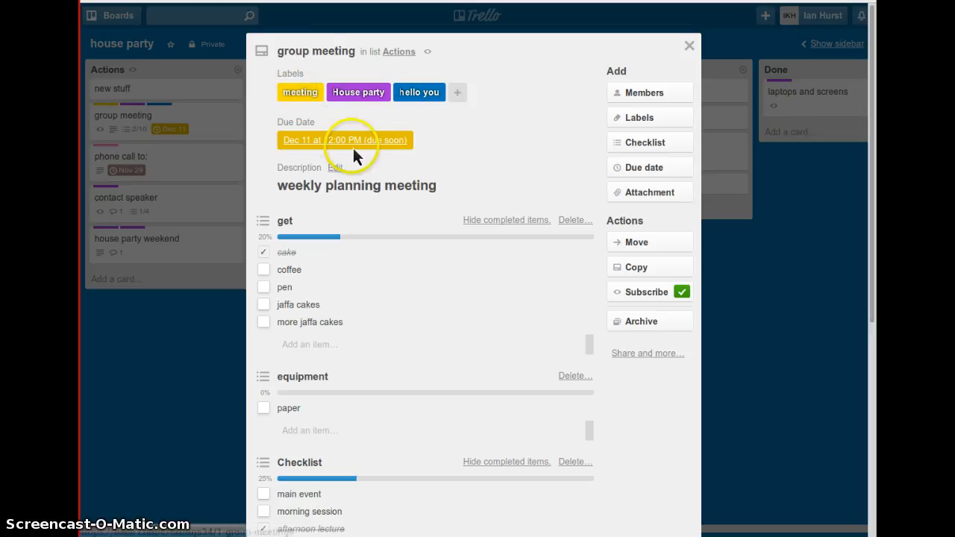
pyautogui.moveTo(352, 149)
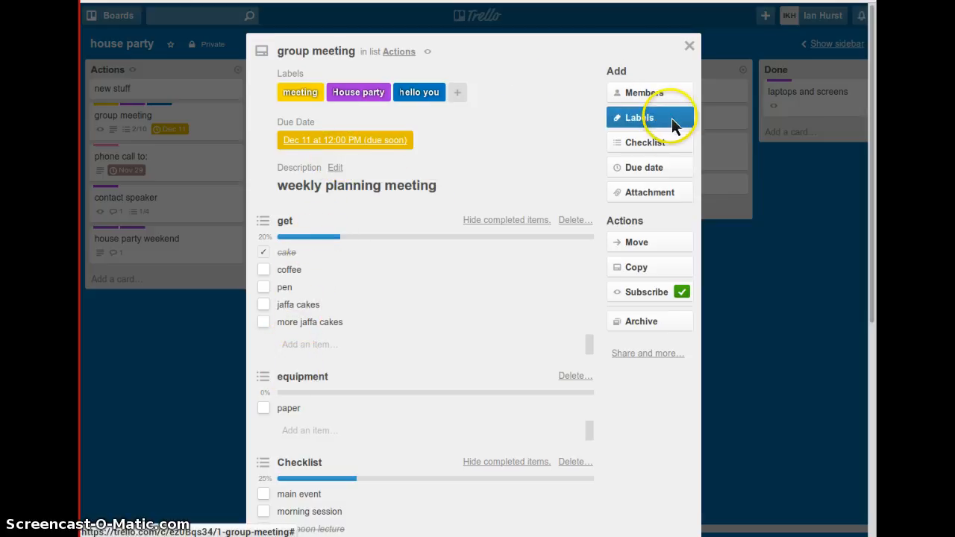
pyautogui.click(685, 141)
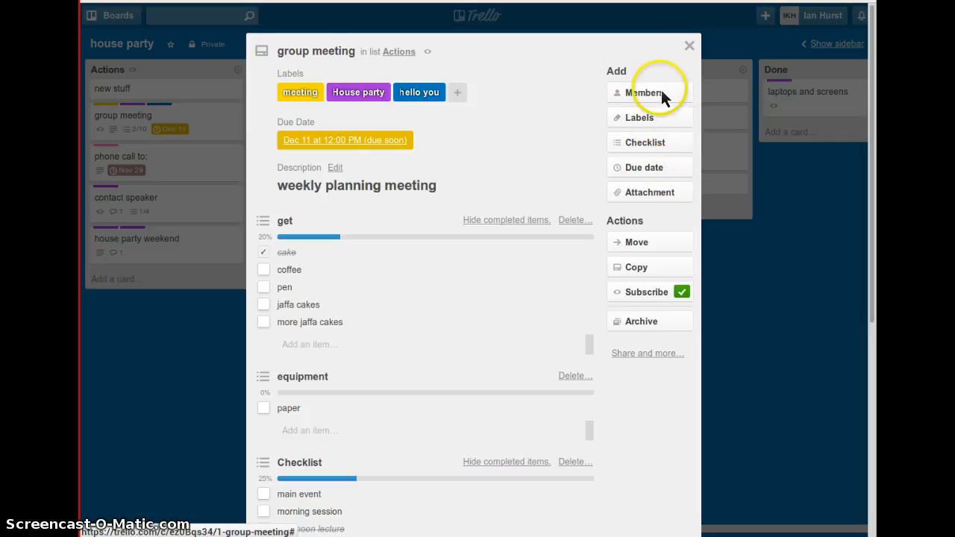
pyautogui.click(660, 122)
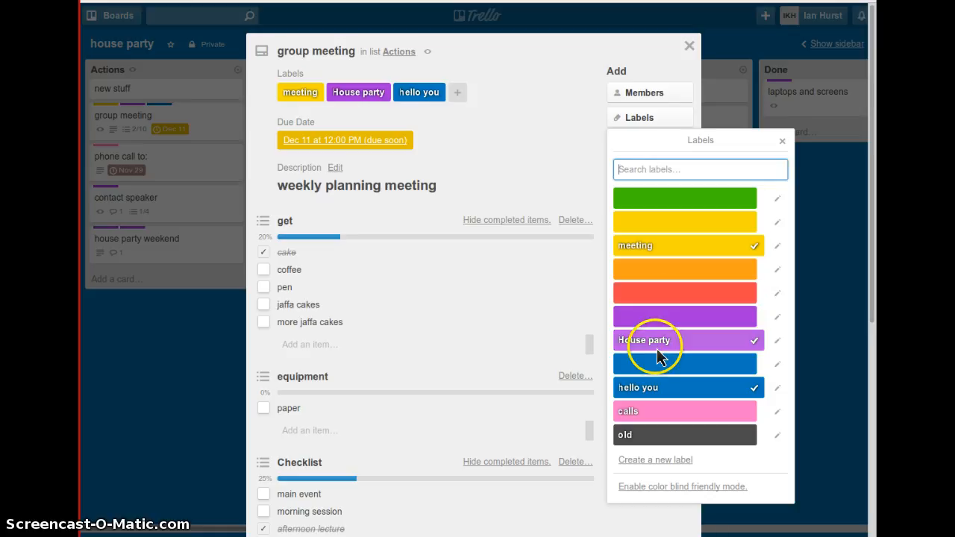
pyautogui.click(782, 143)
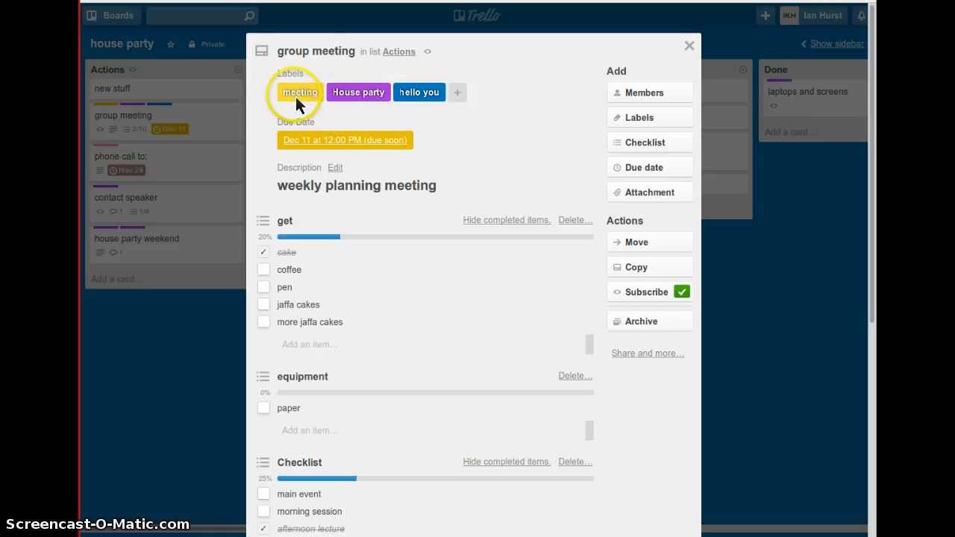
pyautogui.click(85, 124)
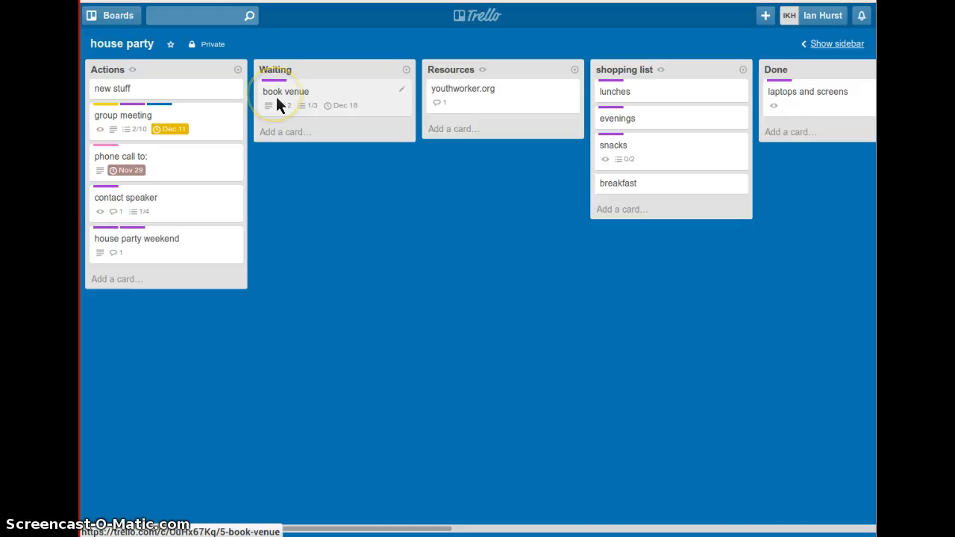
# - Move the book venue card from the Waiting list to the end of the Done list
pyautogui.moveTo(277, 97); pyautogui.dragTo(682, 120)
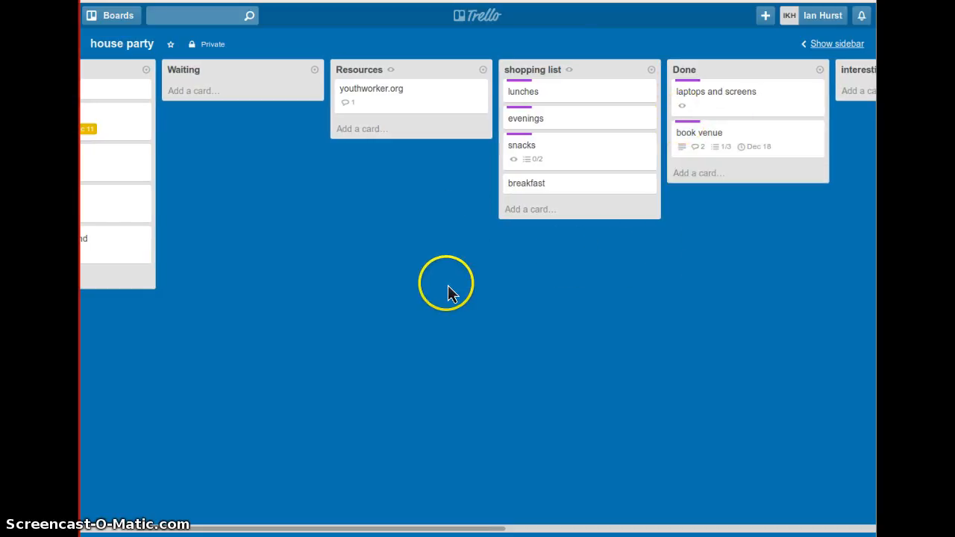
# - Post the comment "ihave 7 boxes of JC" on the snacks card in the shopping list
pyautogui.click(554, 154)
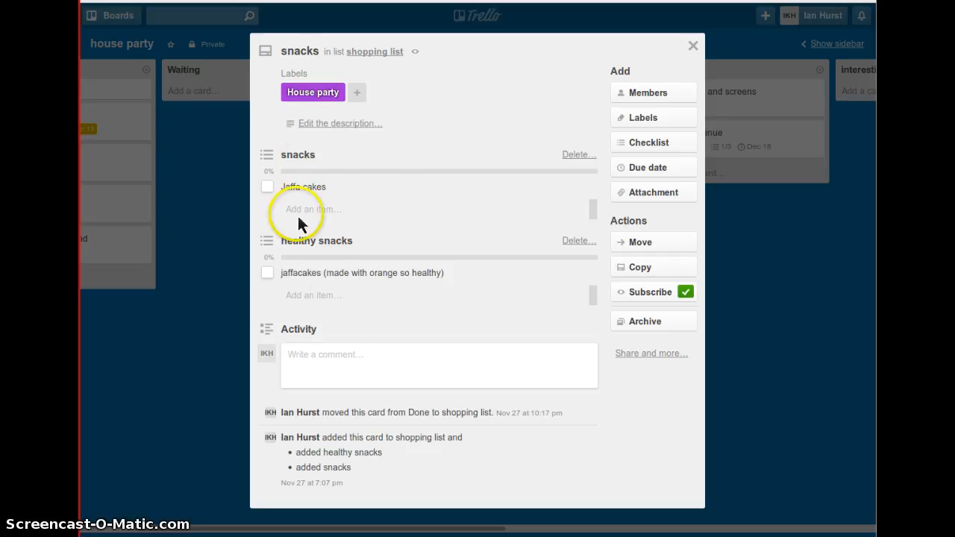
pyautogui.click(308, 363)
pyautogui.write('ihave 7 bo')
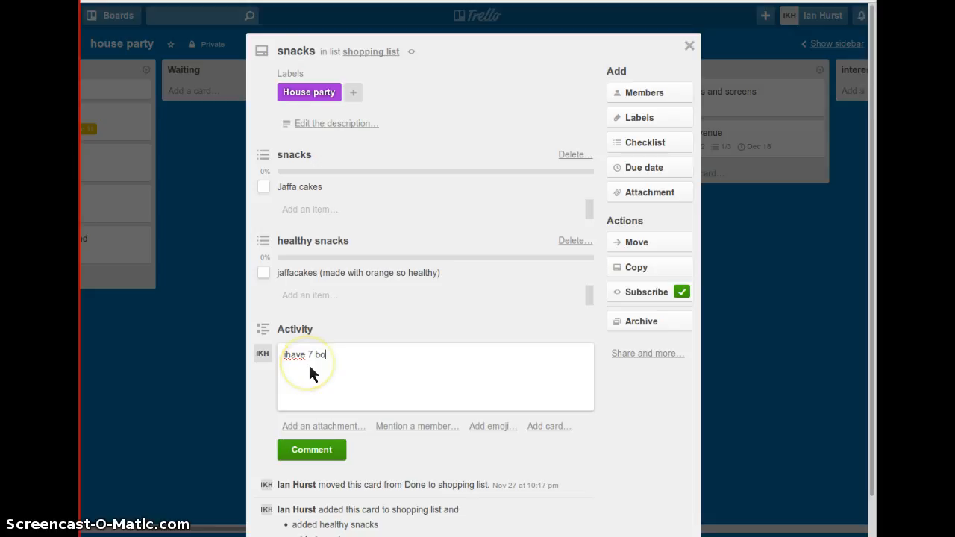
pyautogui.write('xes of JC')
pyautogui.press('Return')
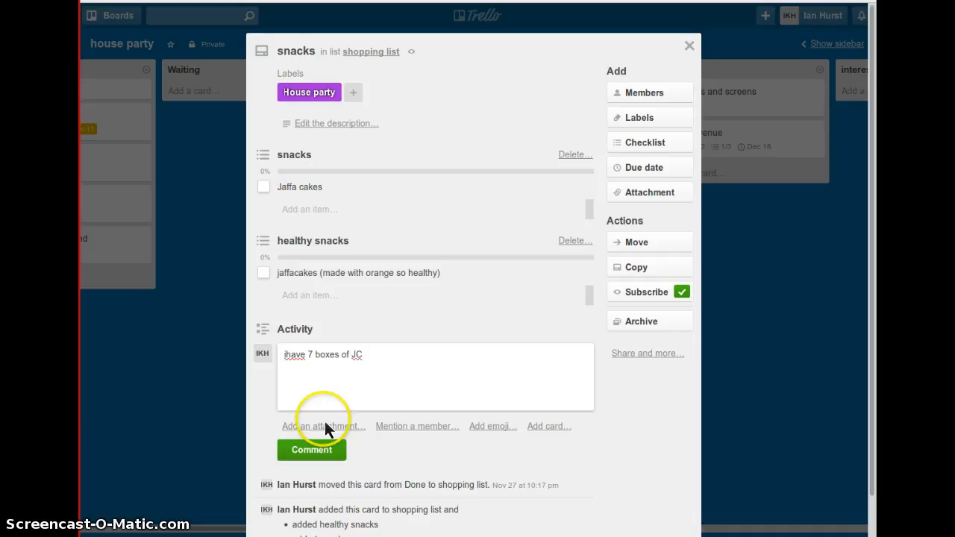
pyautogui.click(311, 452)
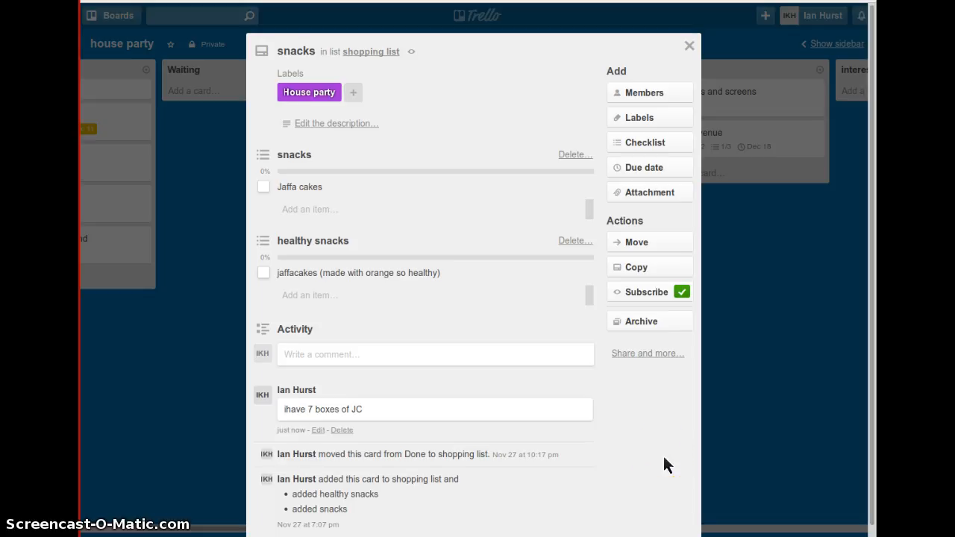
# - Close the snacks card, reopen it from the shopping list to review its comment, checklists and available actions, and return to the board
pyautogui.click(623, 193)
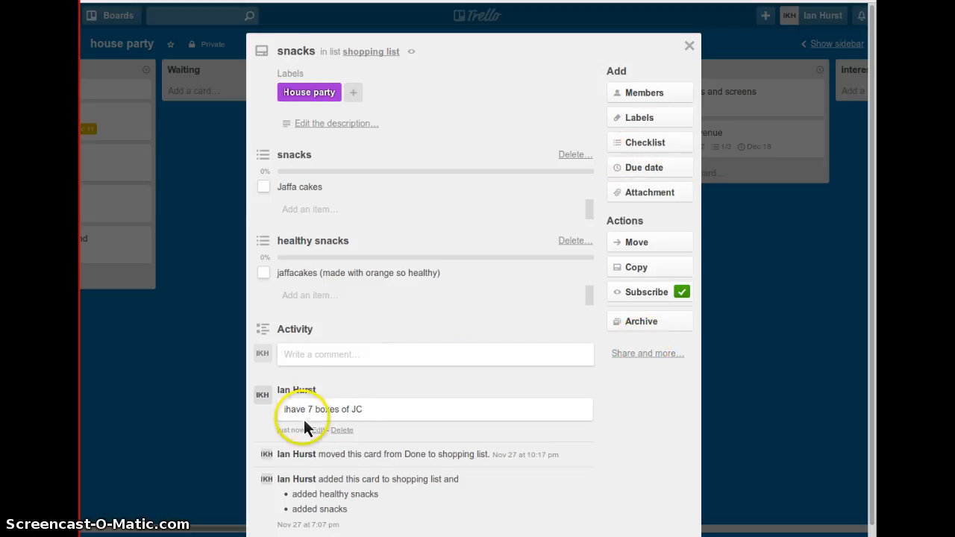
pyautogui.click(689, 46)
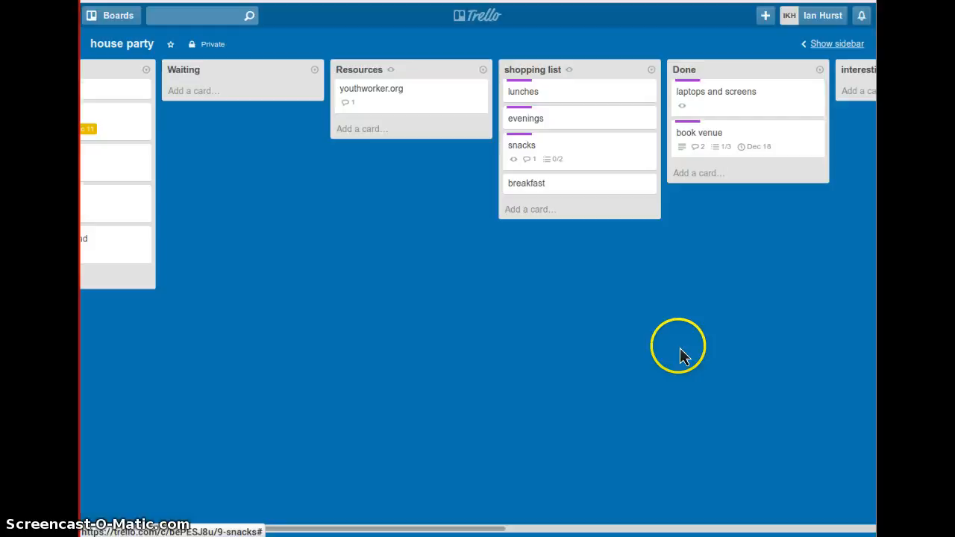
pyautogui.click(531, 161)
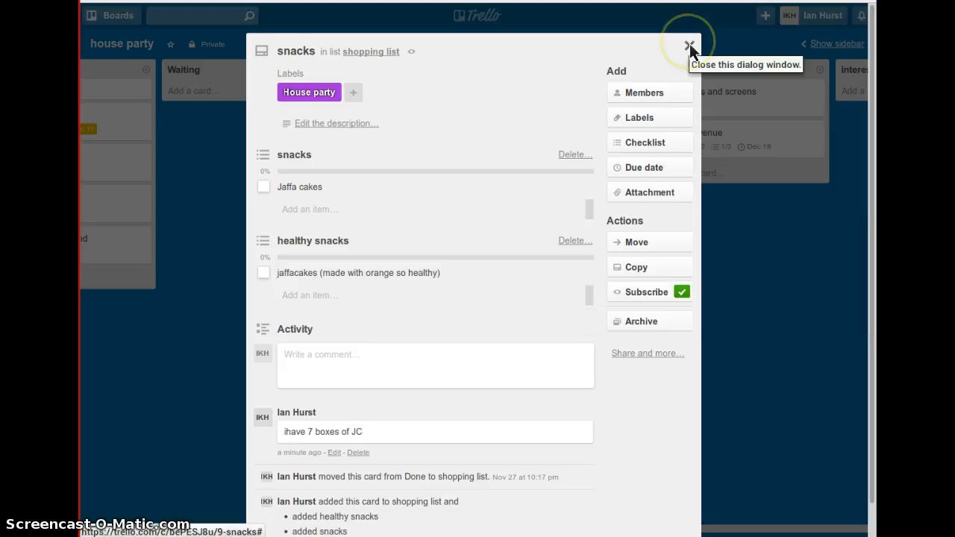
pyautogui.click(652, 270)
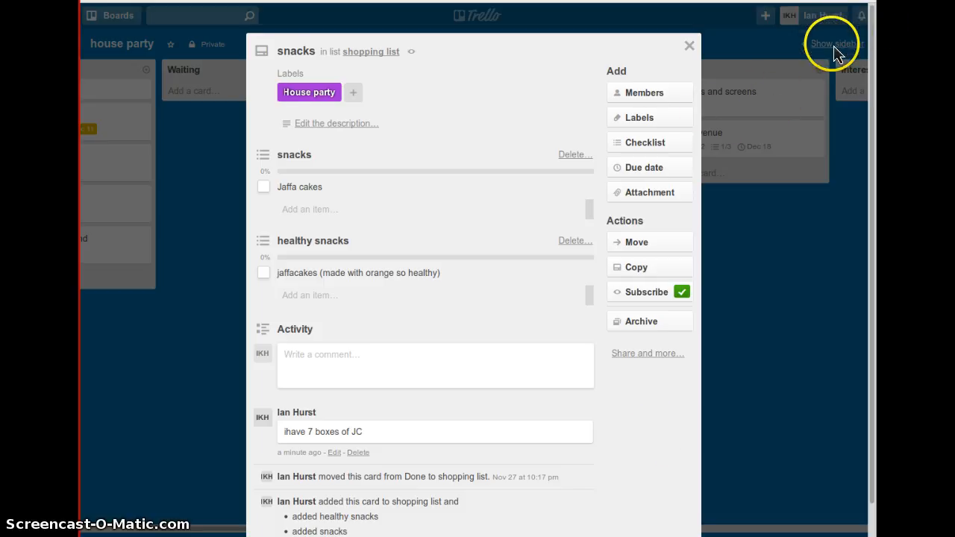
pyautogui.click(690, 48)
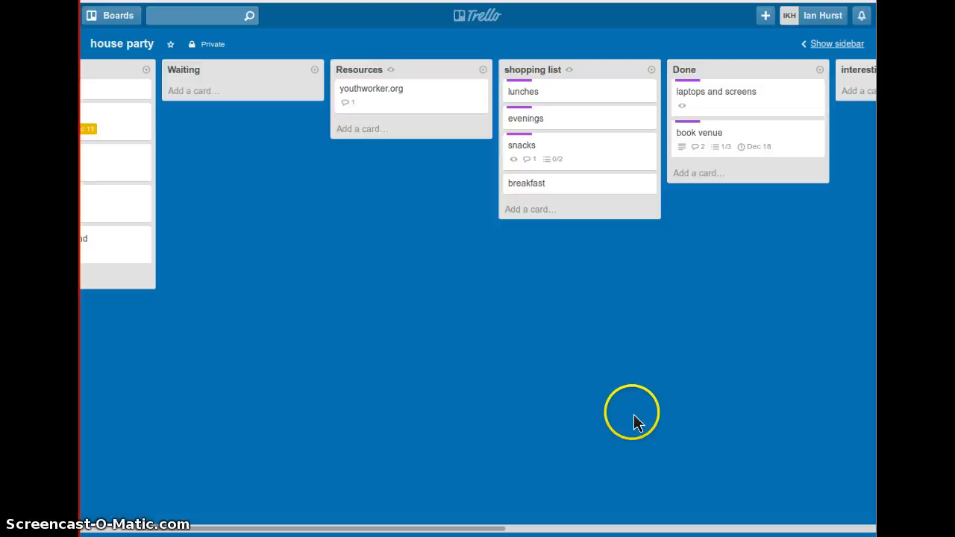
# - Examine the house party weekend card in the Actions list and the sources offered for attaching files to it, and close the card
pyautogui.click(101, 531)
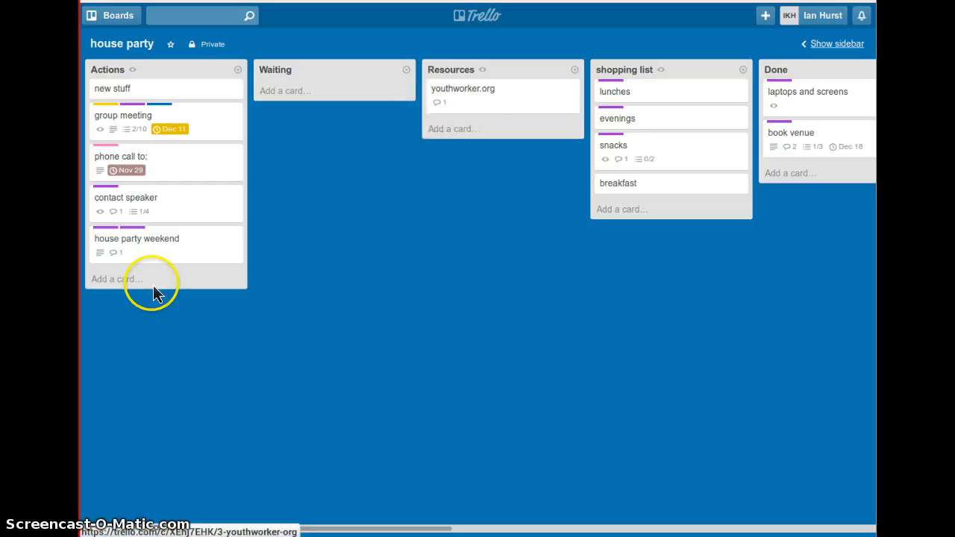
pyautogui.click(125, 237)
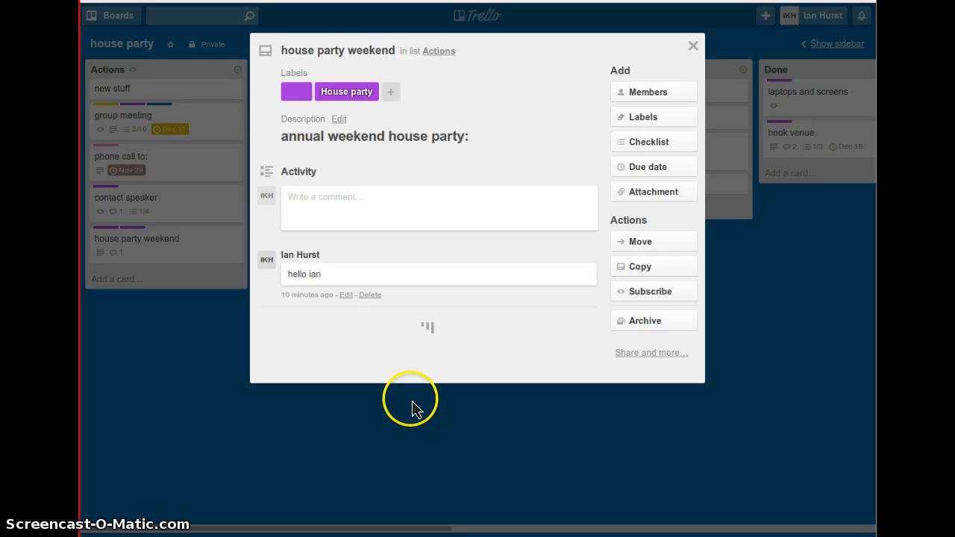
pyautogui.click(669, 196)
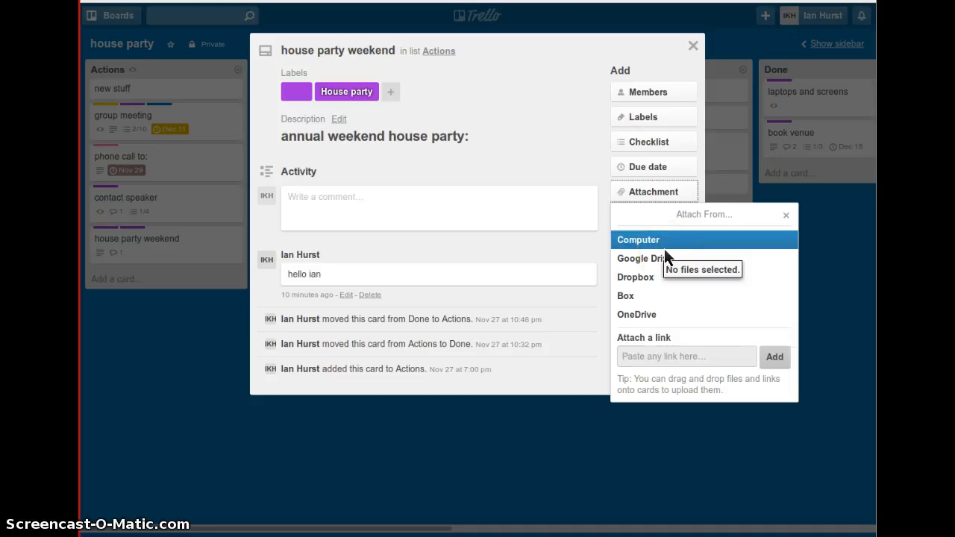
pyautogui.click(785, 215)
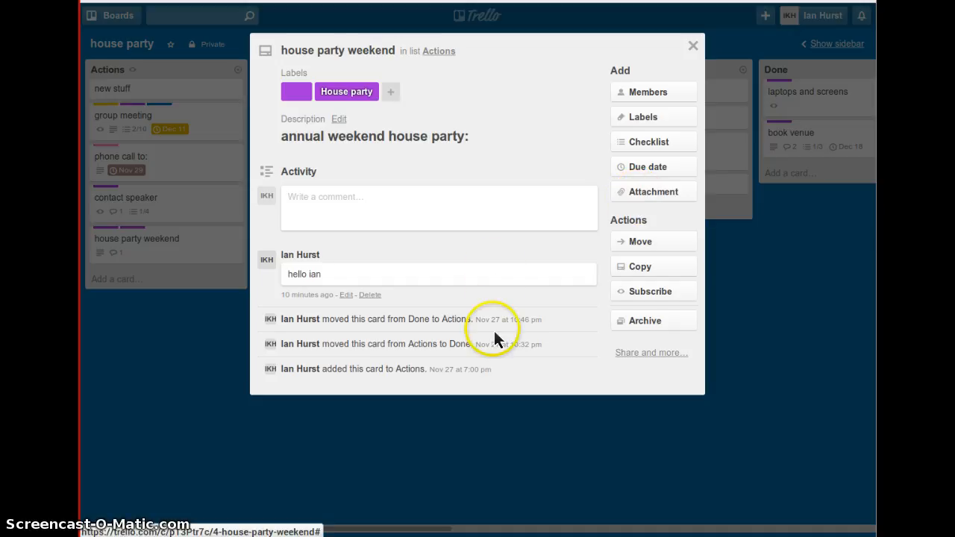
pyautogui.click(693, 46)
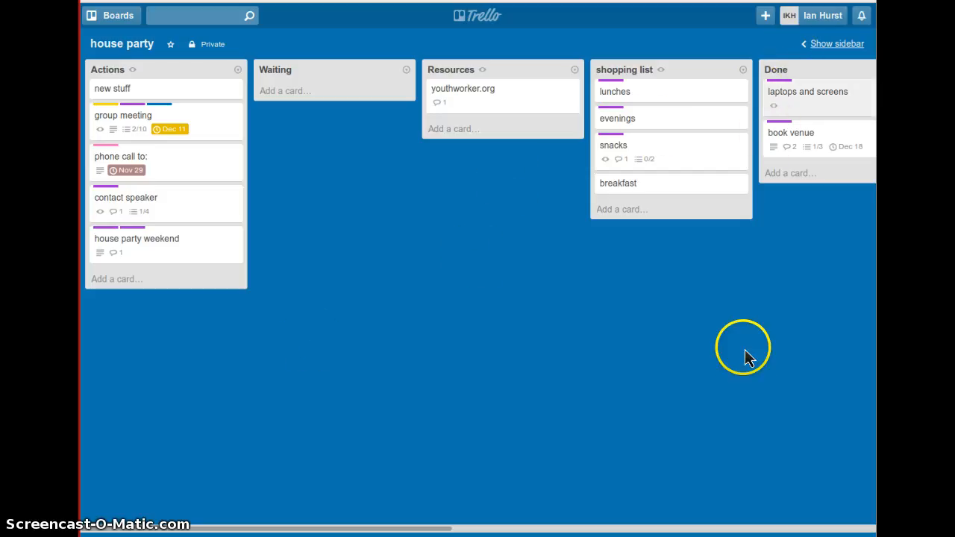
# - Examine the profile, settings and help options available for the signed-in account, and return to the board
pyautogui.click(822, 16)
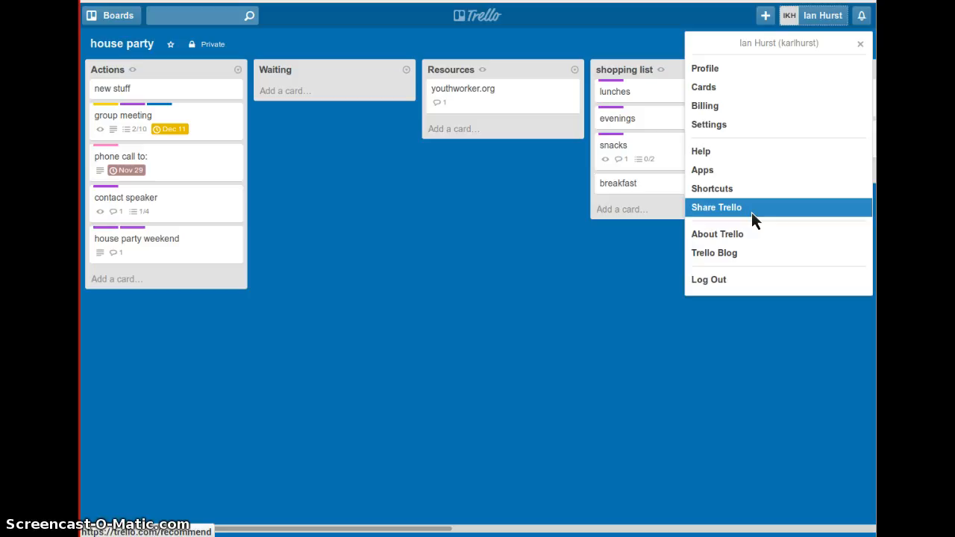
pyautogui.click(611, 51)
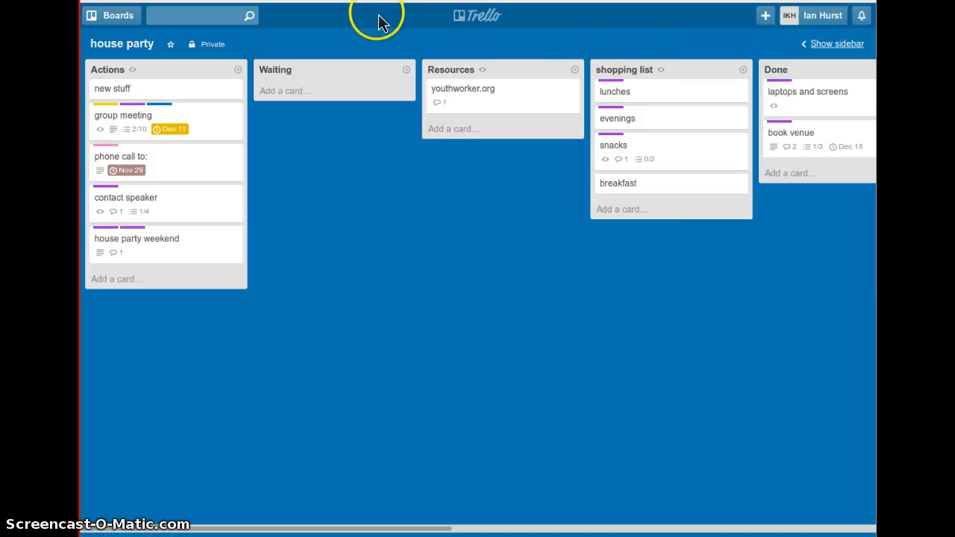